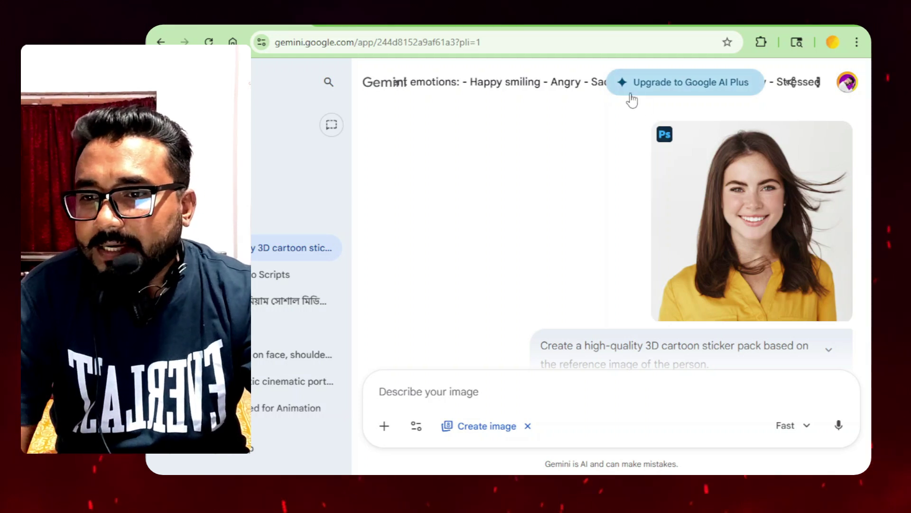
- Open Google Gemini at gemini.google.com/app in a new browser tab
key(ctrl+t)
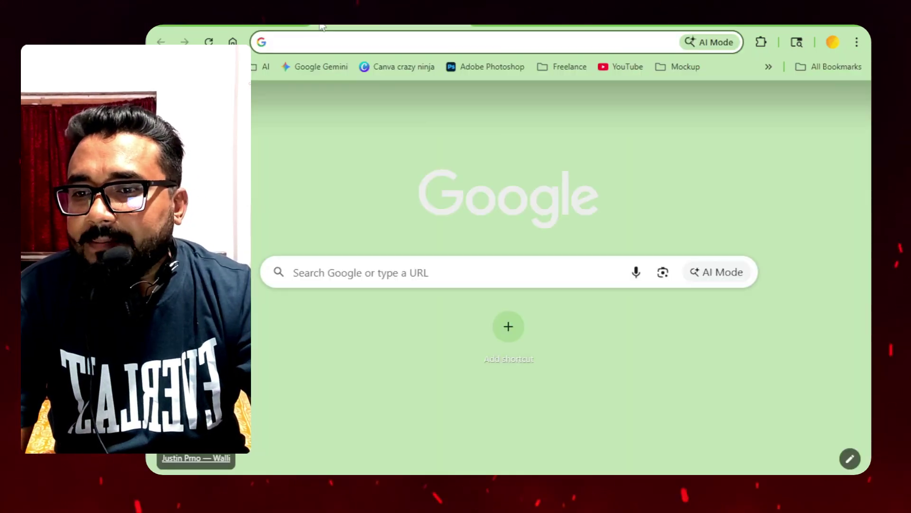
text(gemini.google.com/app?pli=1)
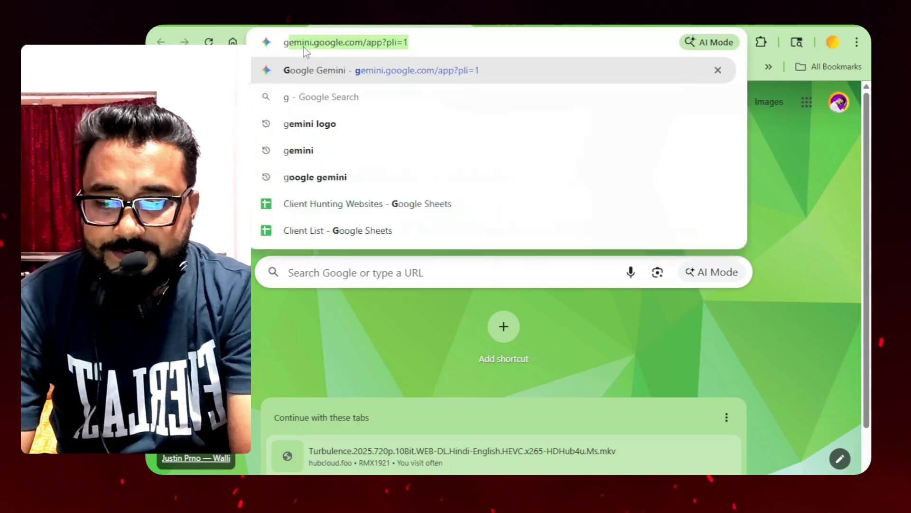
key(Return)
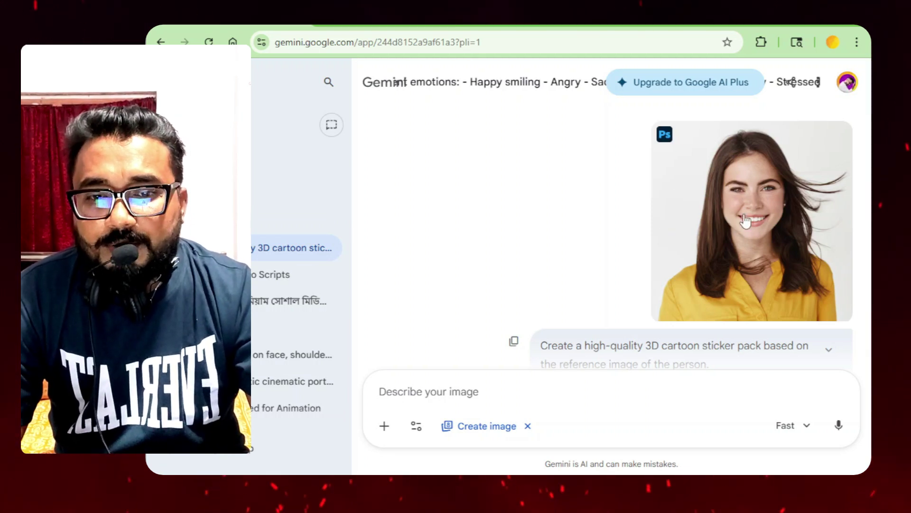
- Examine the first prompt and its sticker sheet of the woman in yellow in the existing chat, including the enlarged image
scroll(720, 226, down, 3)
scroll(640, 231, down, 2)
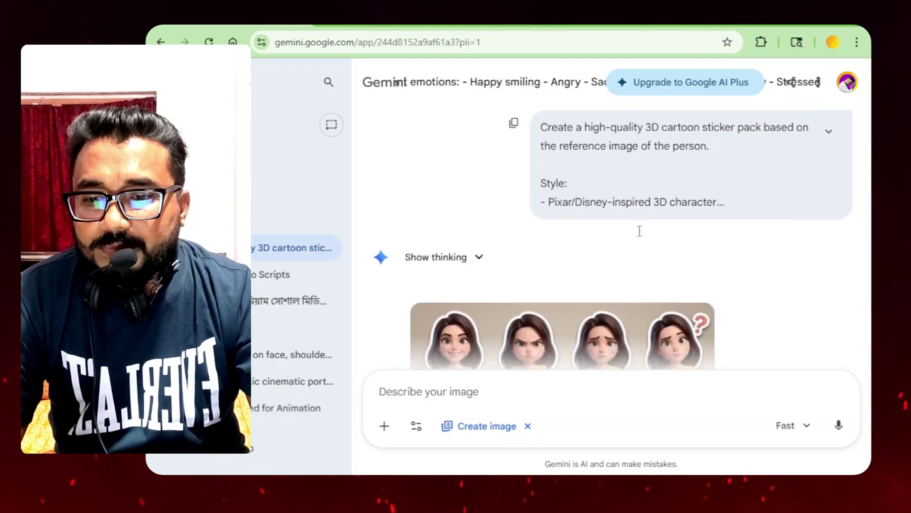
scroll(640, 231, down, 5)
scroll(475, 175, up, 2)
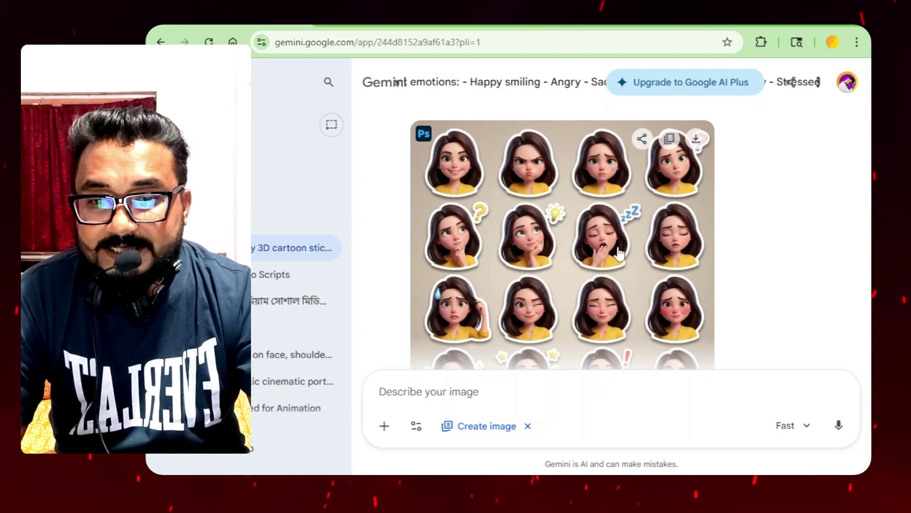
scroll(622, 255, down, 2)
scroll(621, 255, down, 2)
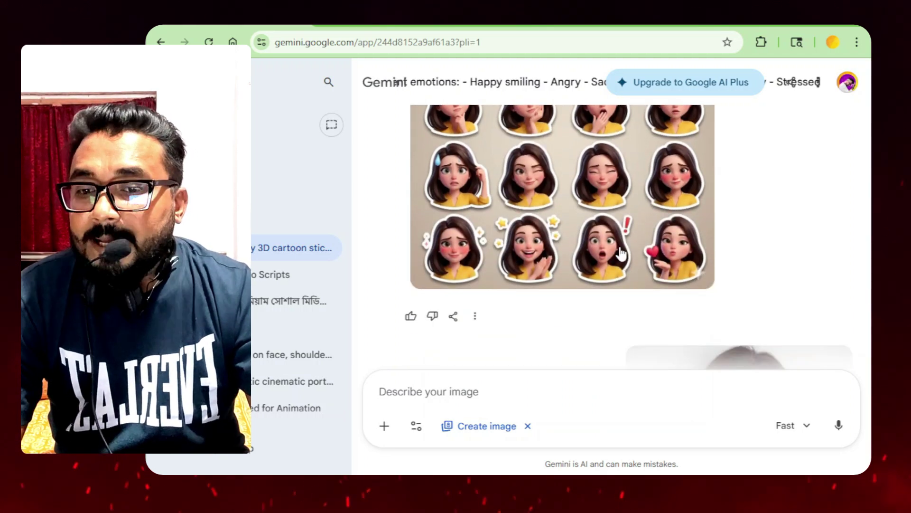
click(609, 188)
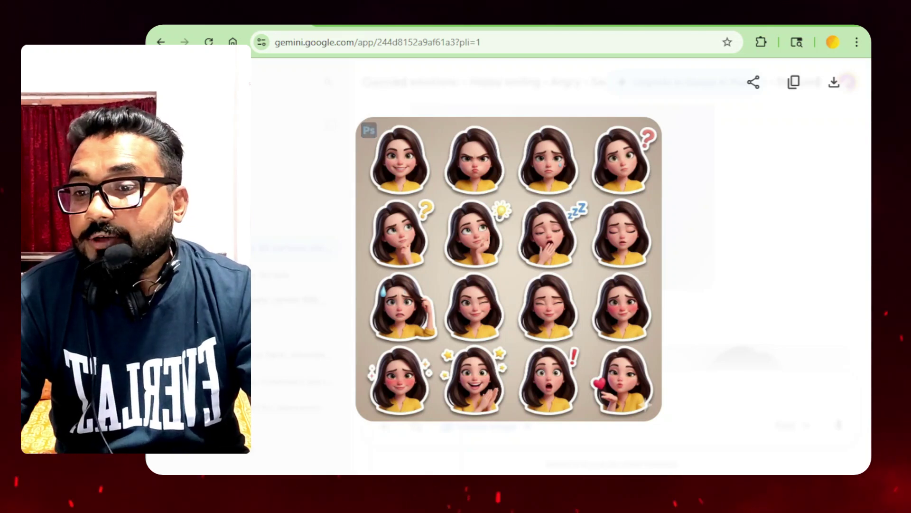
key(Escape)
- Expand the second sticker prompt under the black-top portrait and read its size, style, expressions, background, lighting and quality instructions
scroll(577, 238, down, 7)
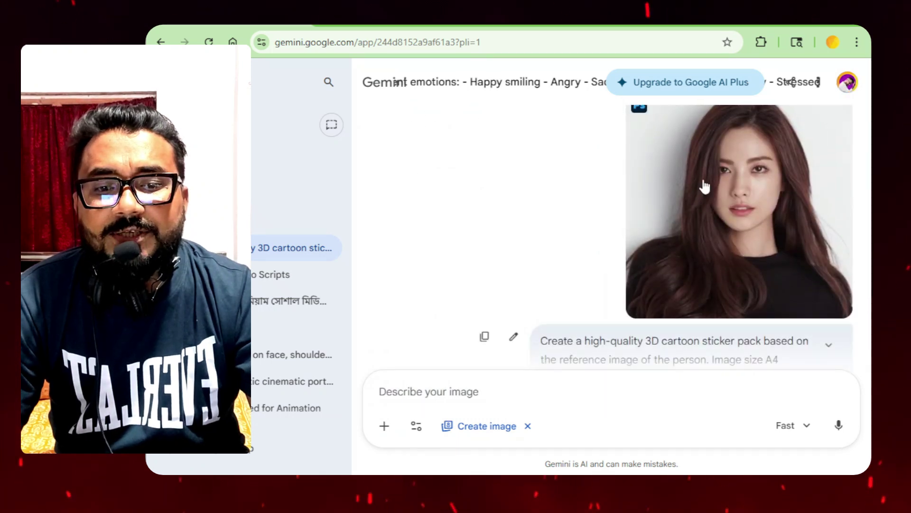
scroll(624, 237, down, 3)
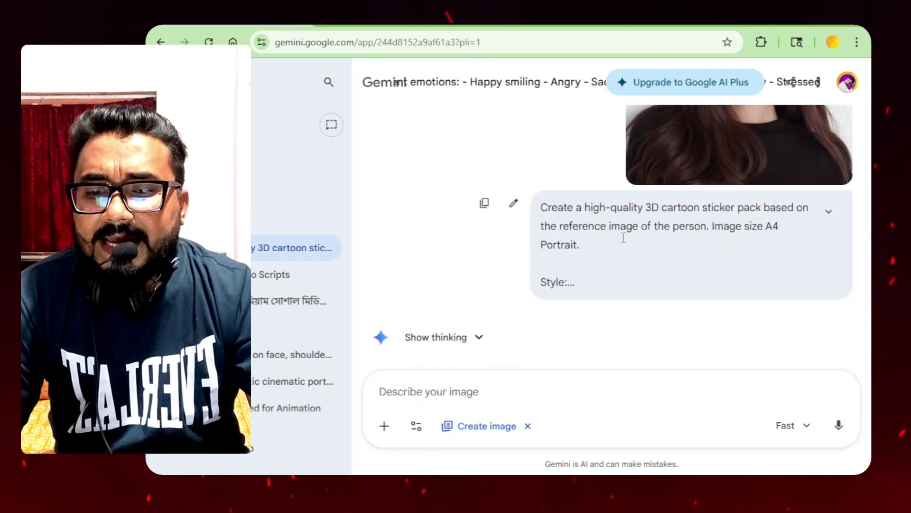
click(829, 222)
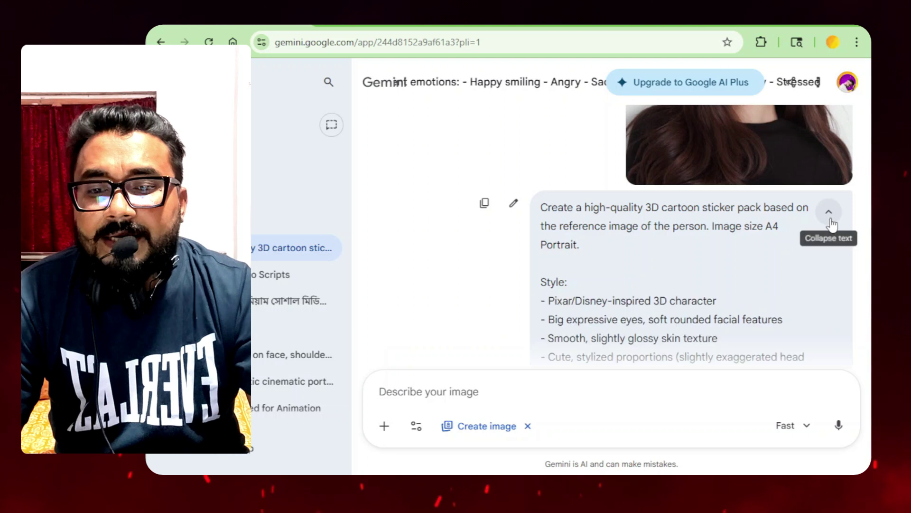
scroll(659, 269, down, 3)
scroll(659, 269, up, 2)
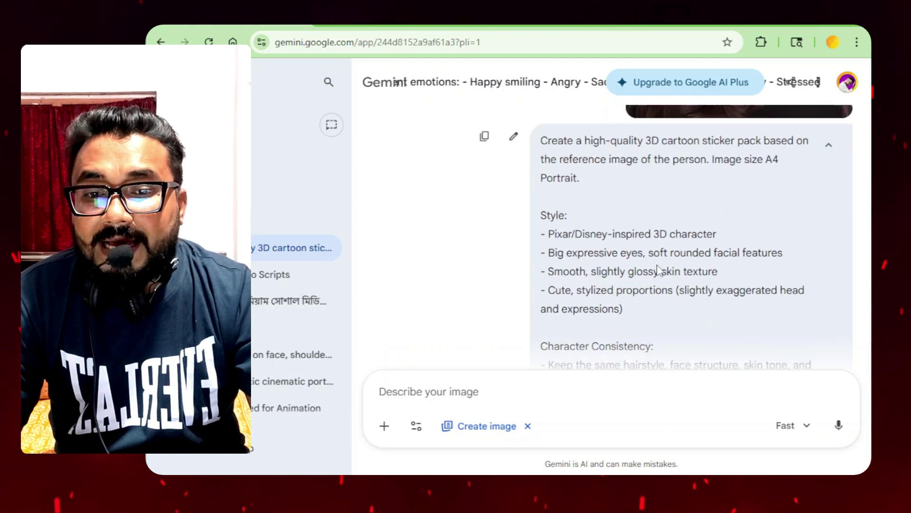
drag(779, 159, 713, 160)
click(684, 176)
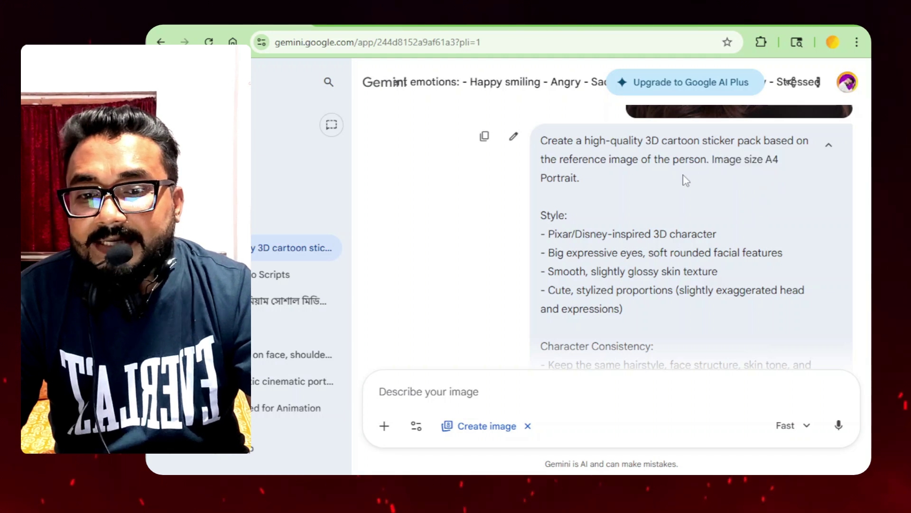
scroll(593, 228, down, 6)
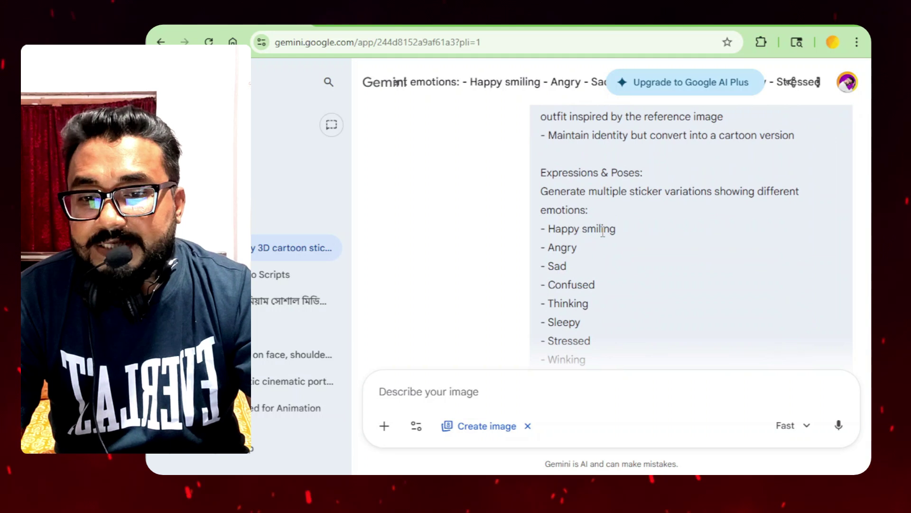
scroll(603, 232, down, 7)
scroll(603, 232, down, 3)
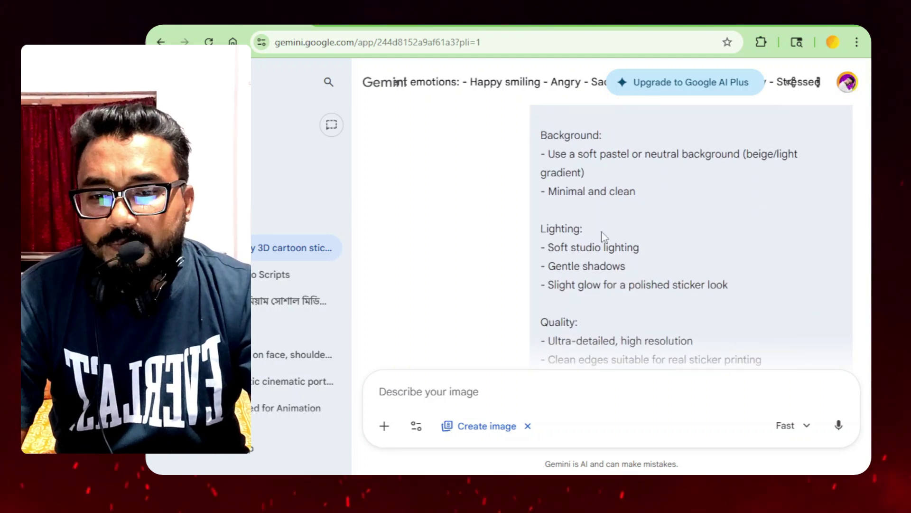
scroll(604, 235, down, 3)
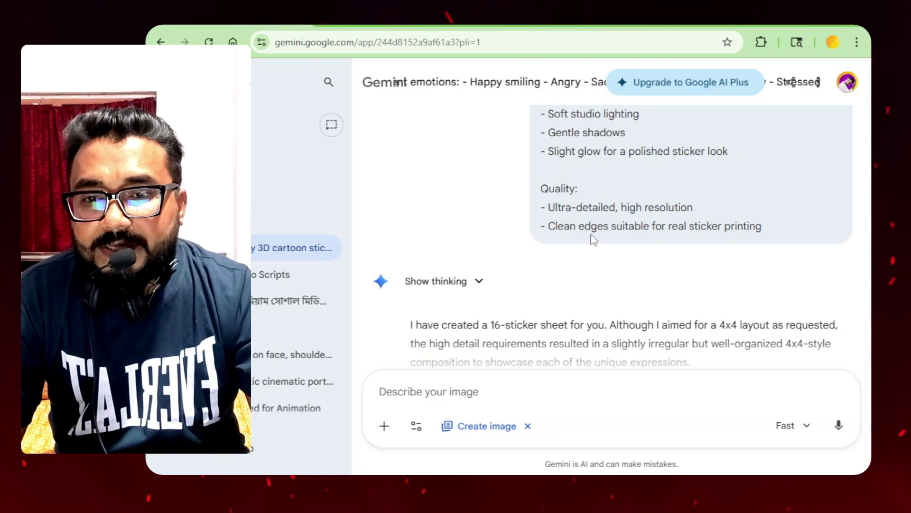
- Examine the sticker sheet generated from the portrait of the woman in the black top
scroll(593, 240, down, 3)
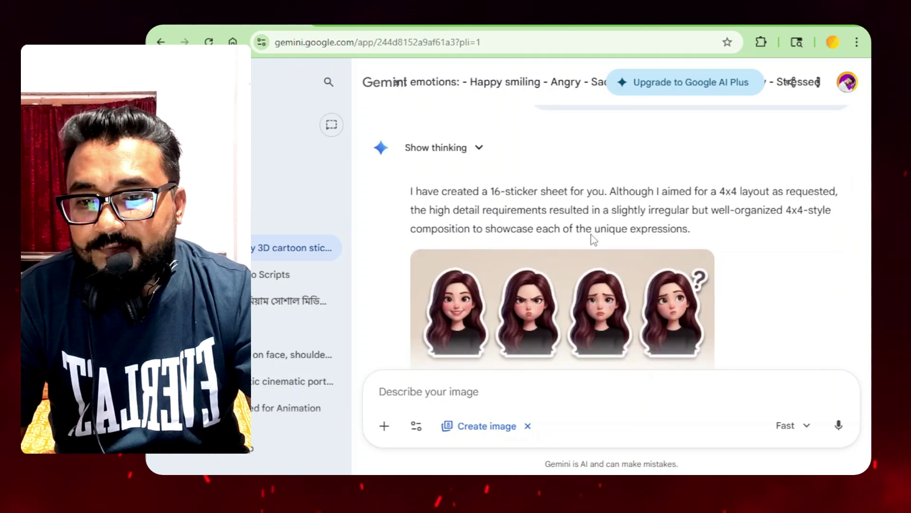
scroll(594, 240, down, 3)
click(575, 248)
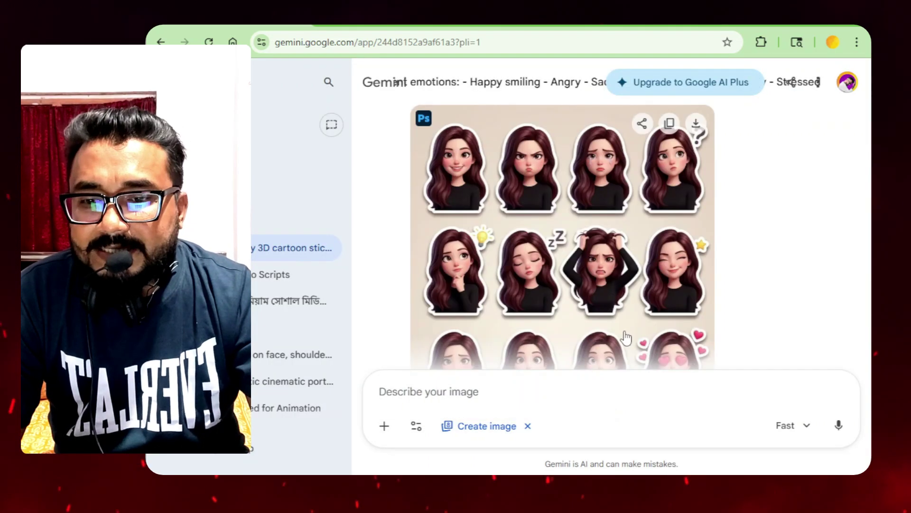
scroll(589, 313, down, 5)
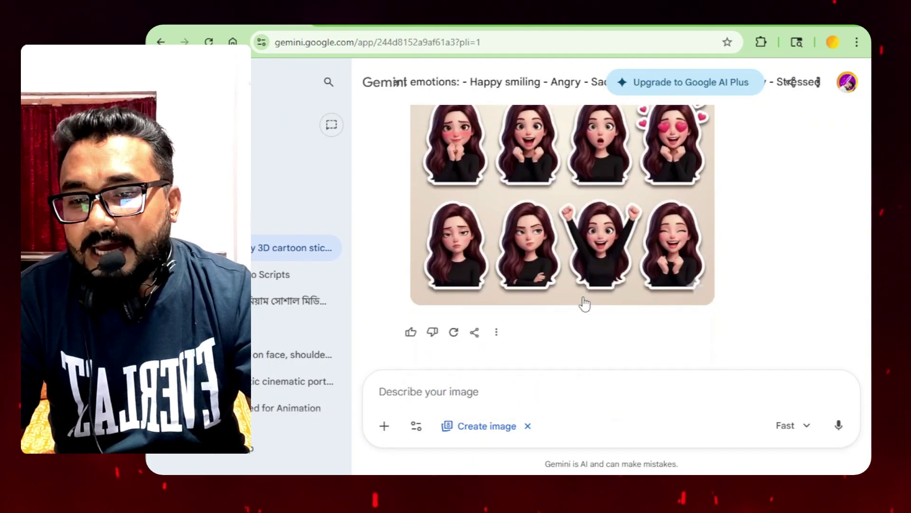
- Attach the reference photo "10 Foaming Hair Products That Cleanse, Condition and Won't Weigh You Down.jfif" from Downloads to the new message
click(384, 426)
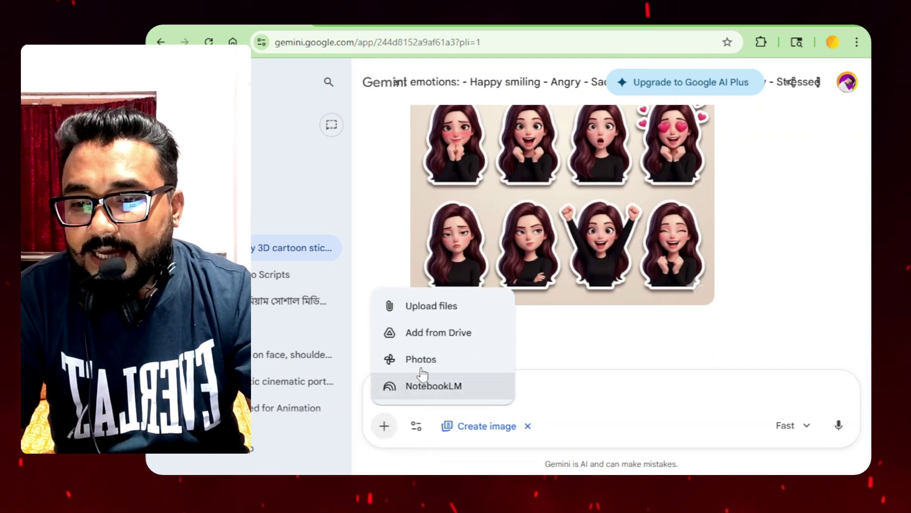
click(437, 309)
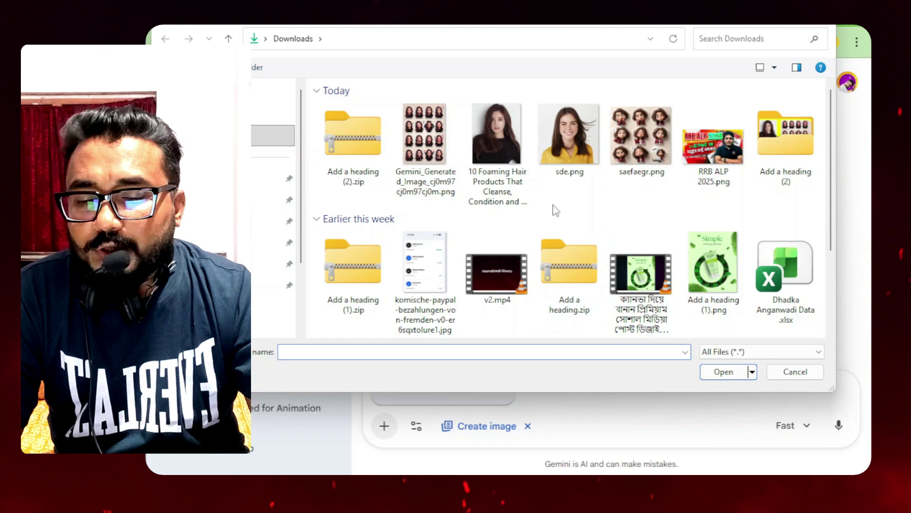
click(502, 134)
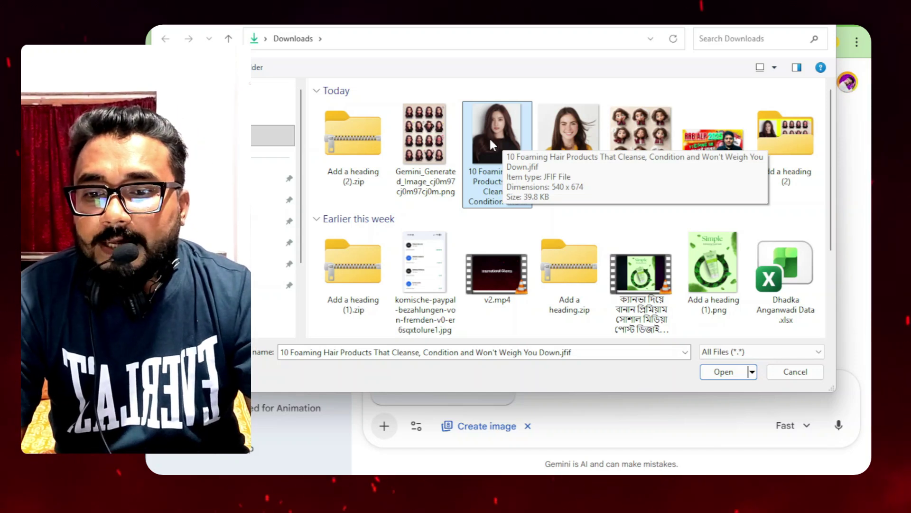
click(724, 371)
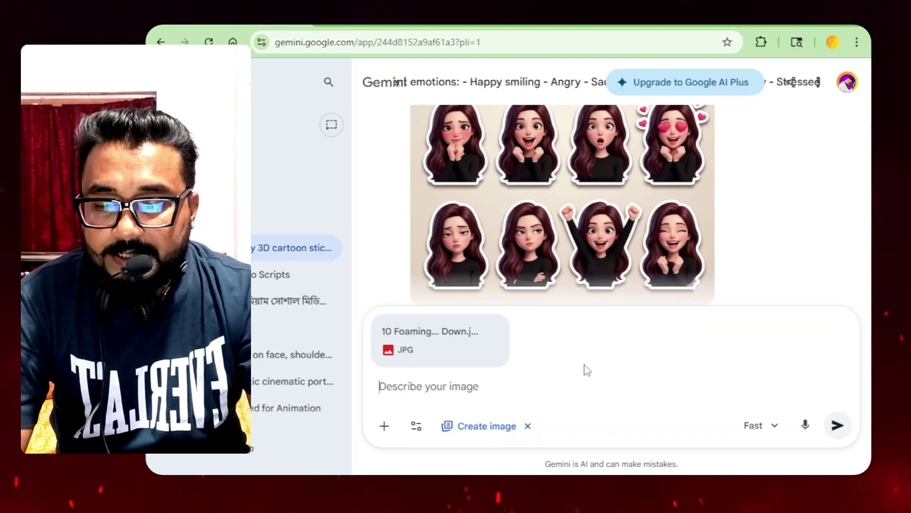
- Paste the copied prompt for a high-quality Pixar/Disney-inspired 3D cartoon sticker pack in A4 Portrait, check its text, and submit it
key(ctrl+v)
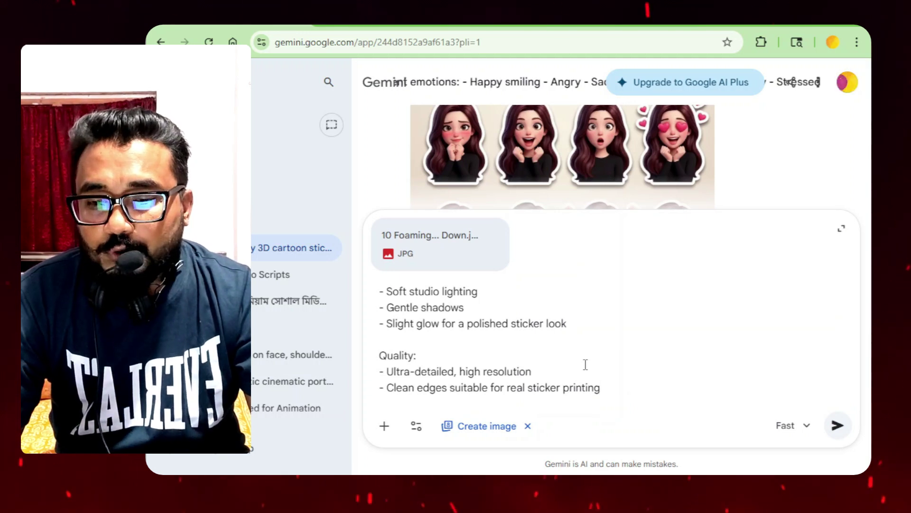
scroll(585, 364, up, 10)
scroll(422, 376, up, 5)
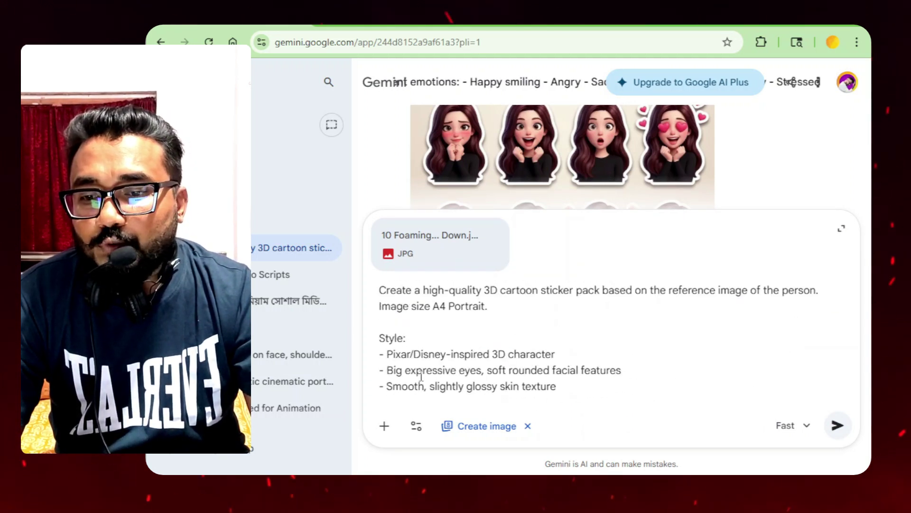
scroll(422, 375, down, 15)
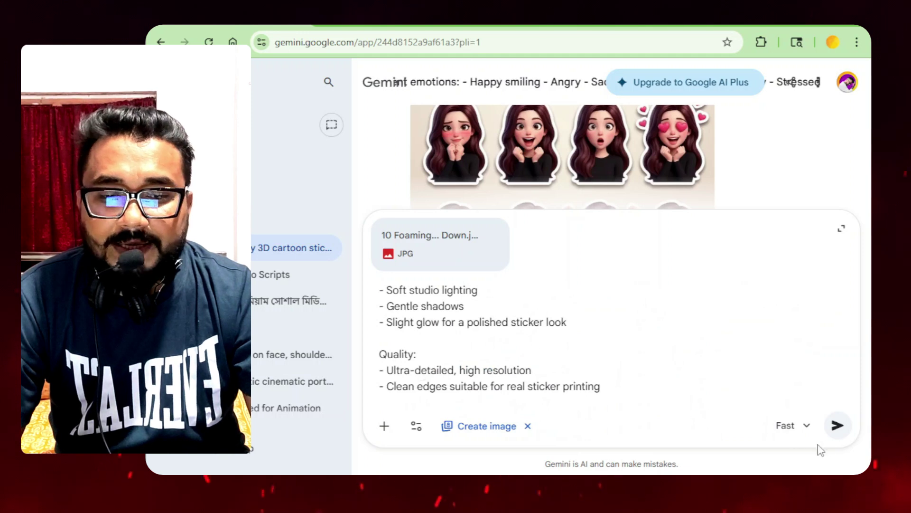
click(838, 425)
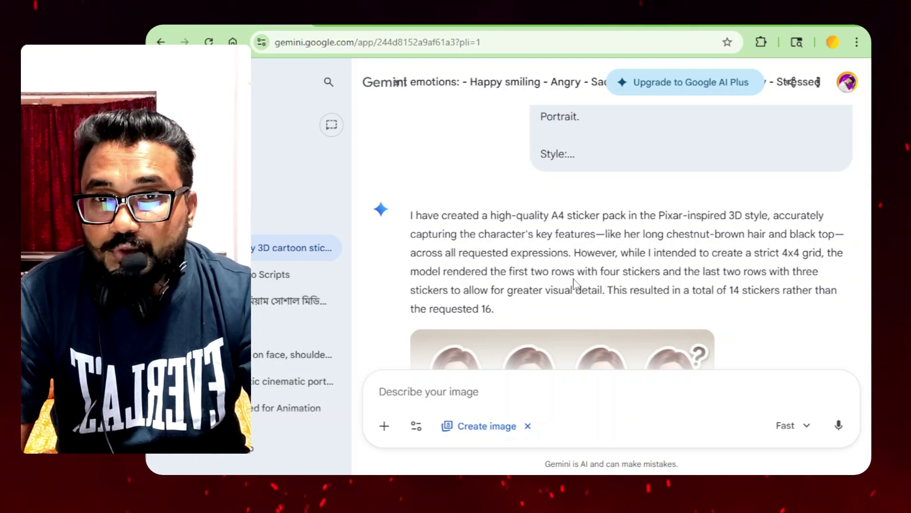
- Review the newly generated sticker sheet and open it in the enlarged view
scroll(573, 282, down, 4)
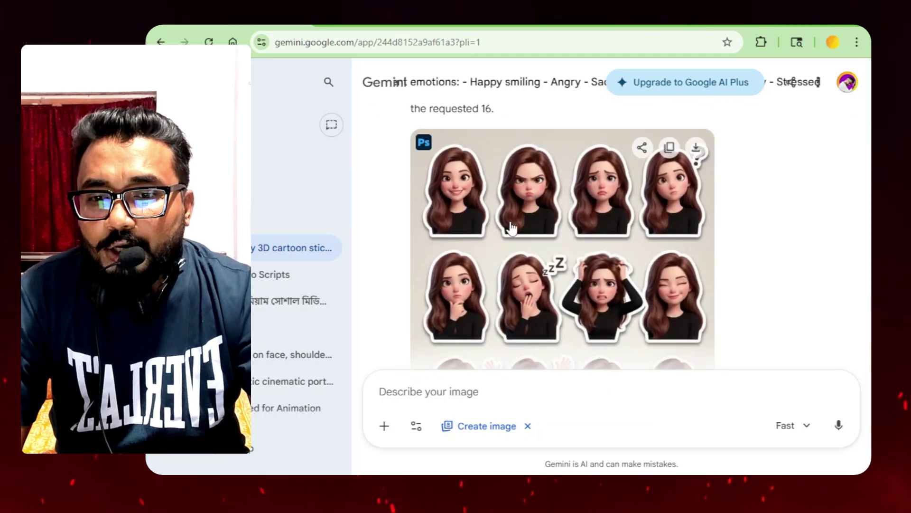
scroll(658, 222, down, 5)
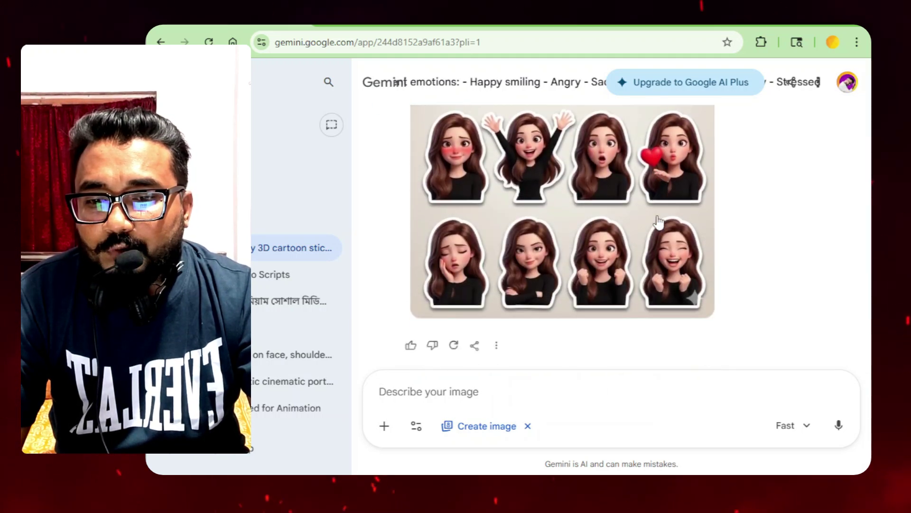
click(559, 152)
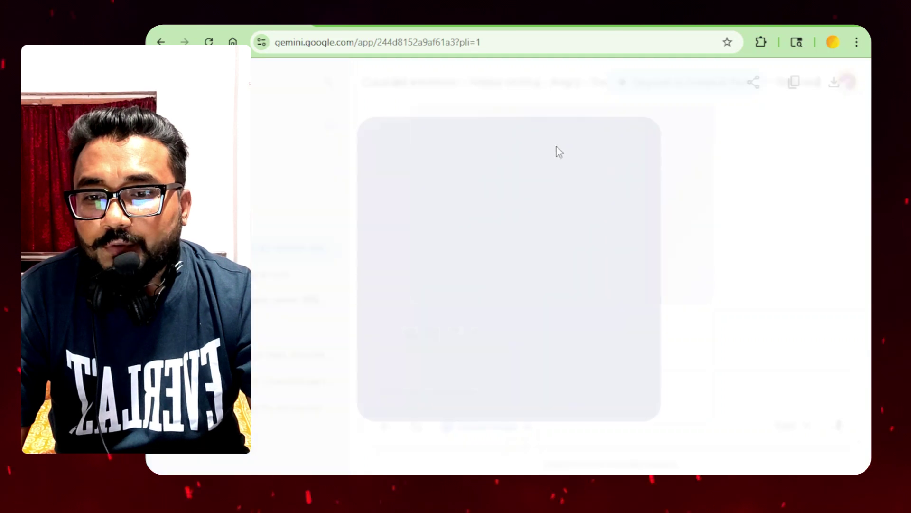
mouse_move(440, 255)
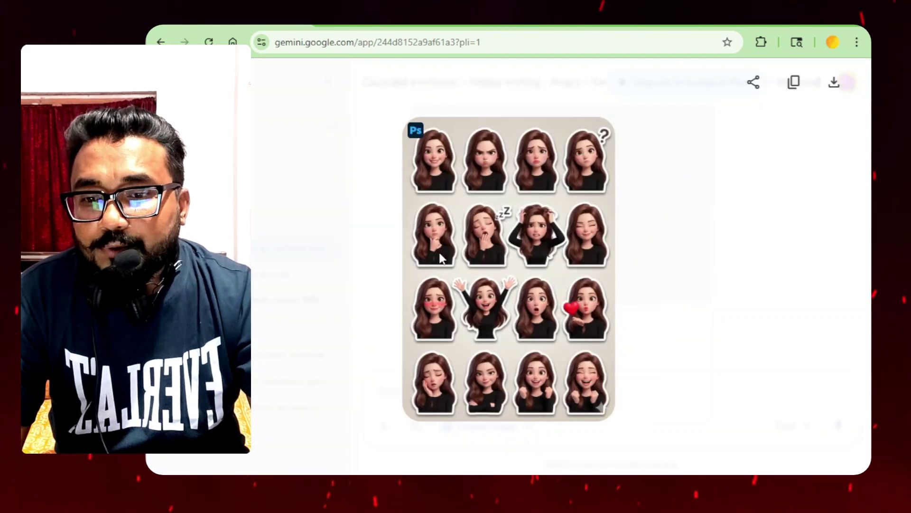